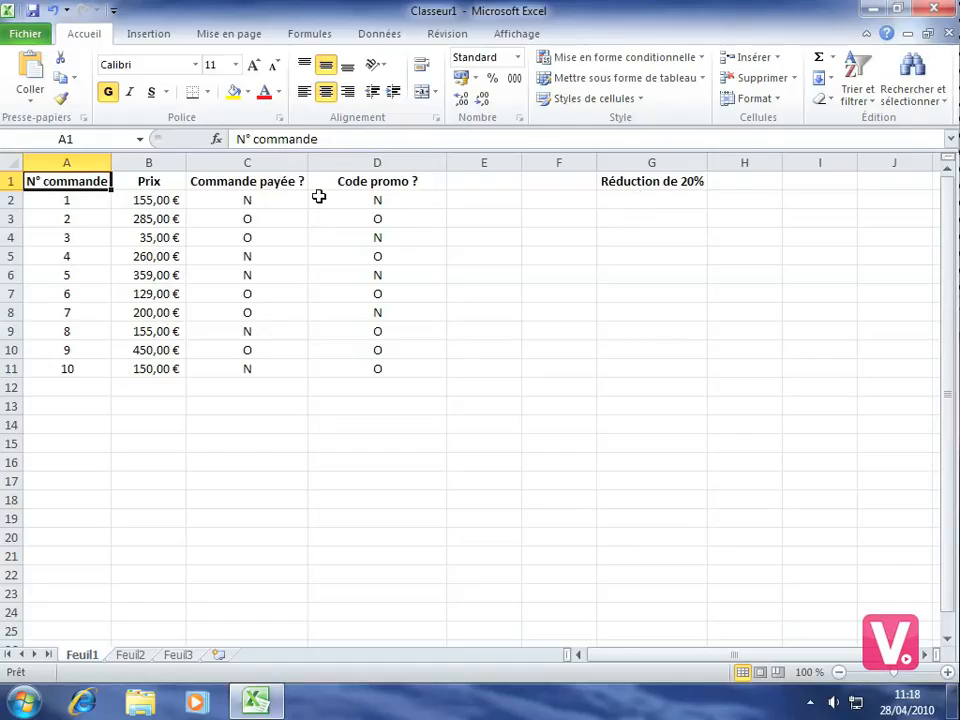
- Enter the formula =SI(C2="O";"Oui";"Non") in G2, under the Réduction de 20% heading
left_click(638, 201)
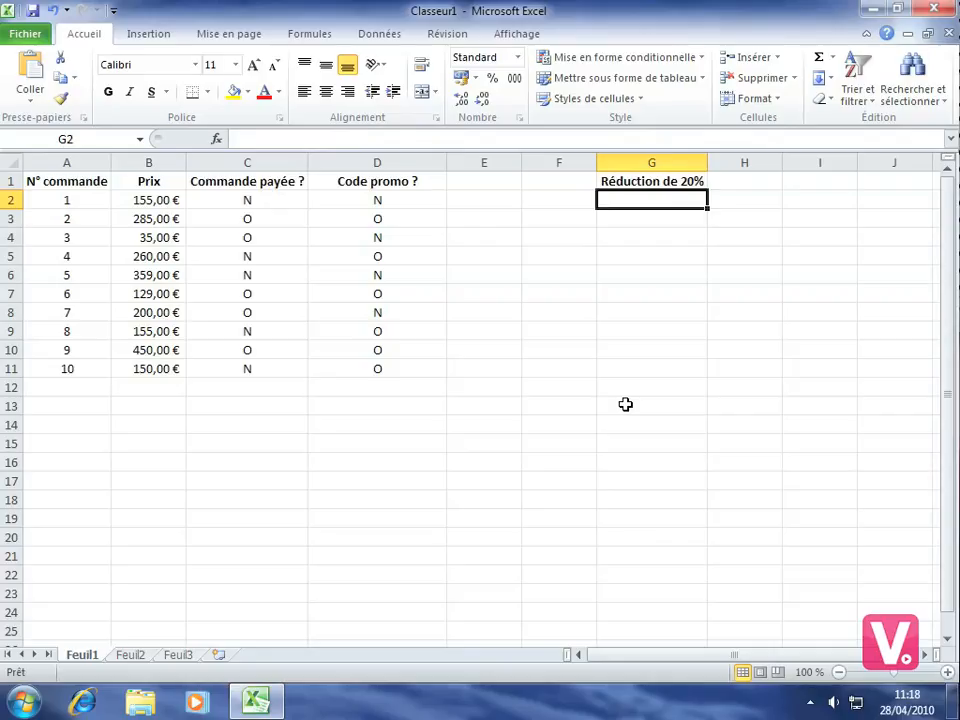
type("=")
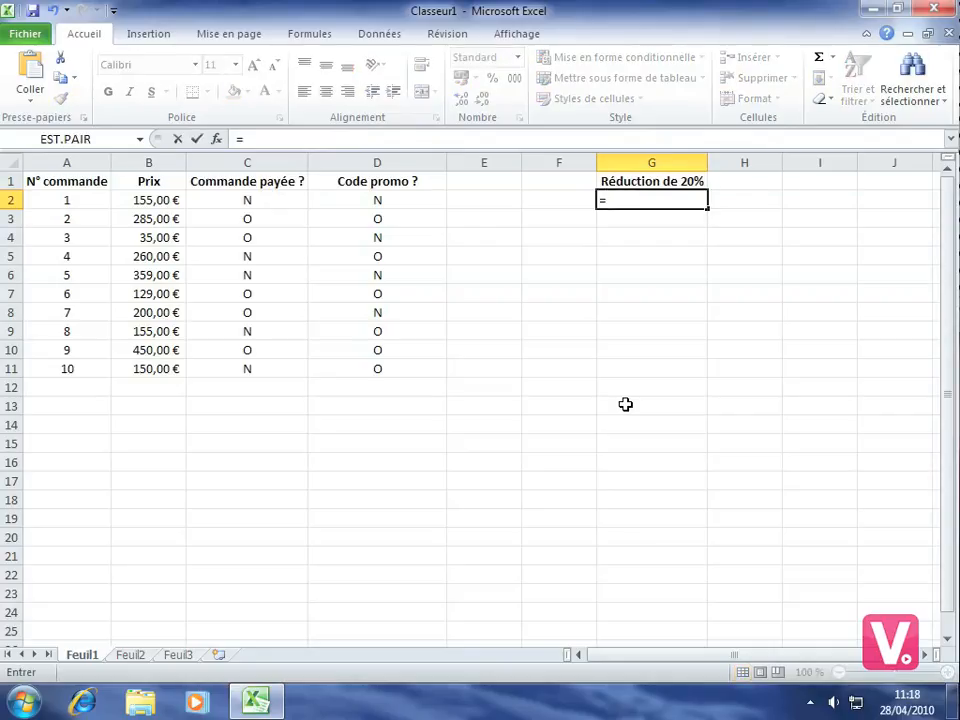
type("si")
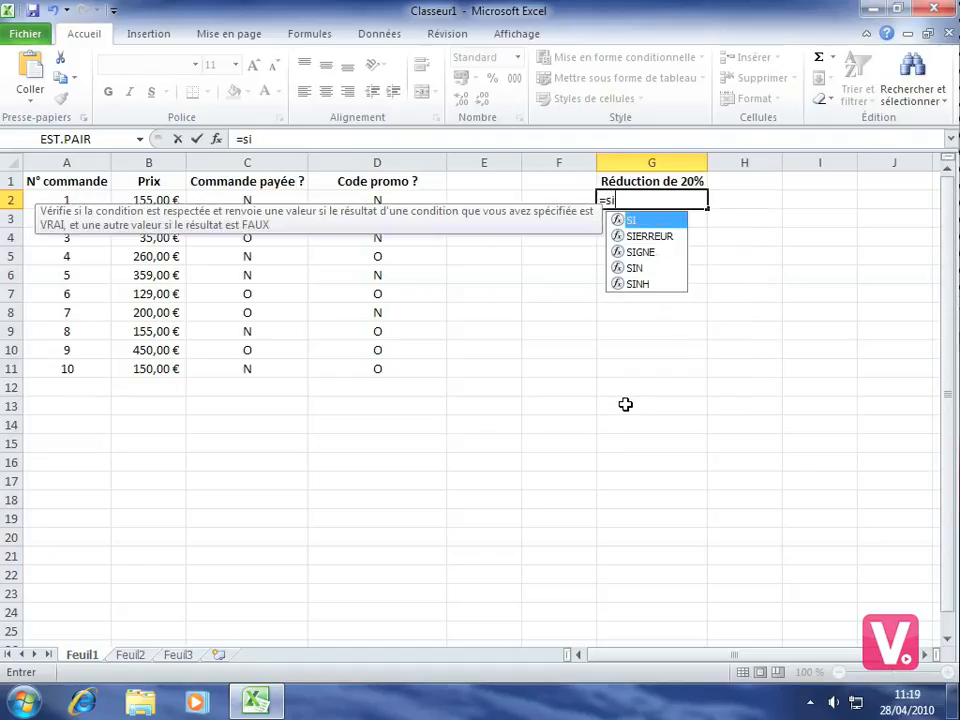
type("(")
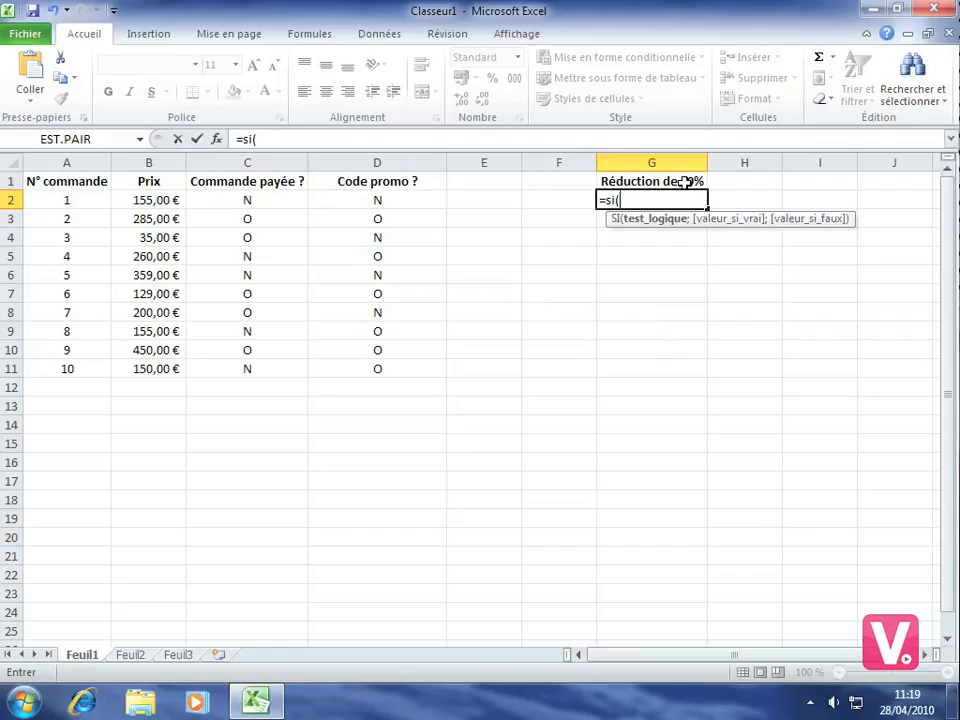
left_click(232, 200)
type("=")
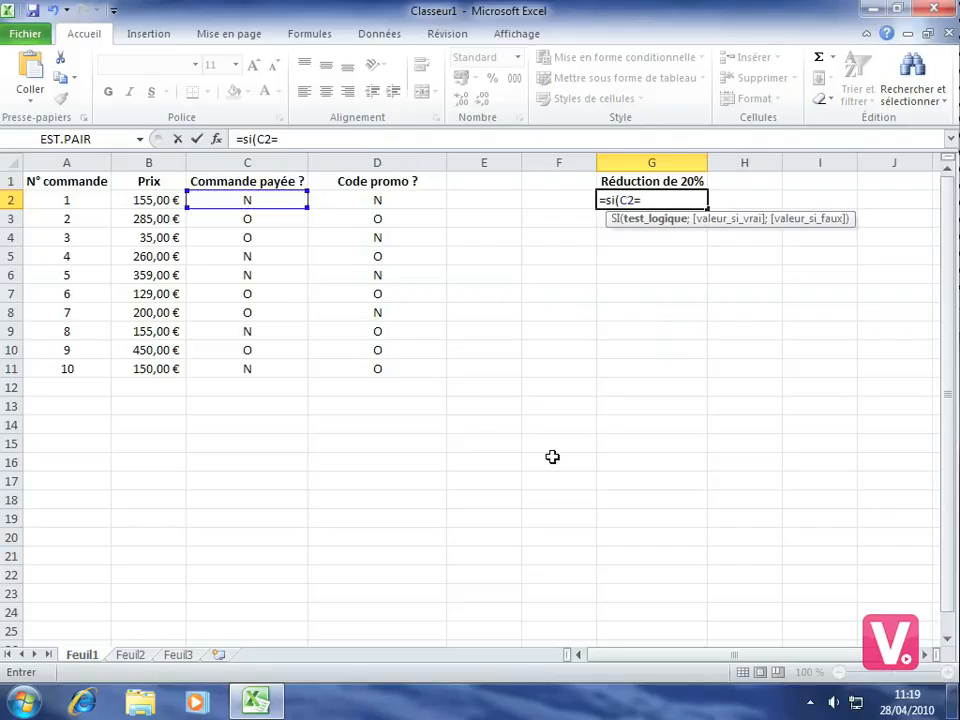
type("\"O\"")
type(";")
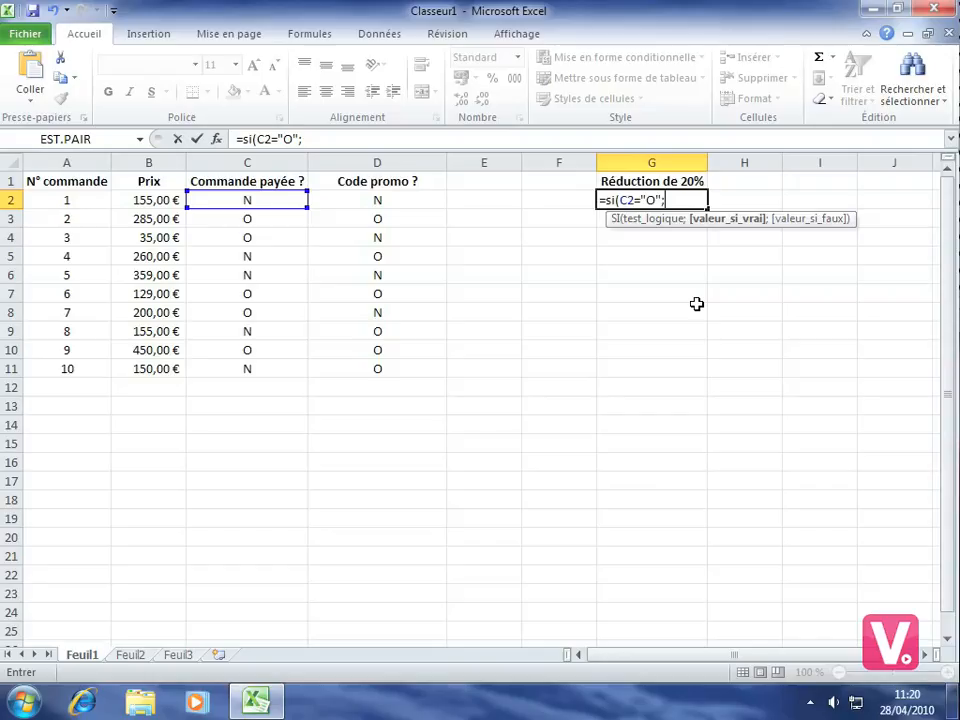
type("\"Oui\";")
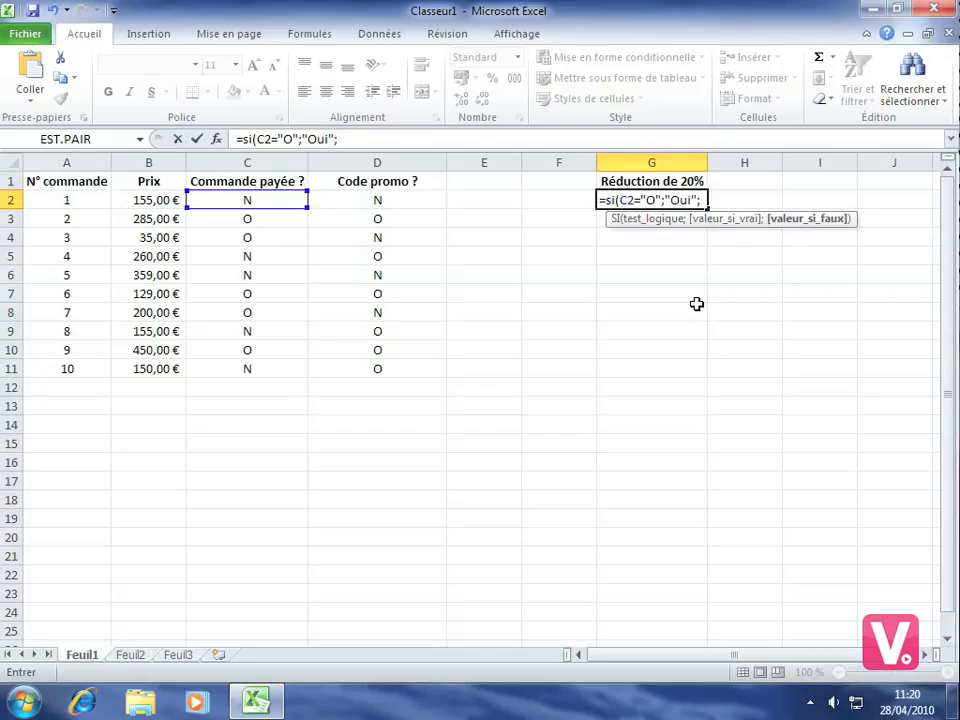
type("\"Non\"")
type(")")
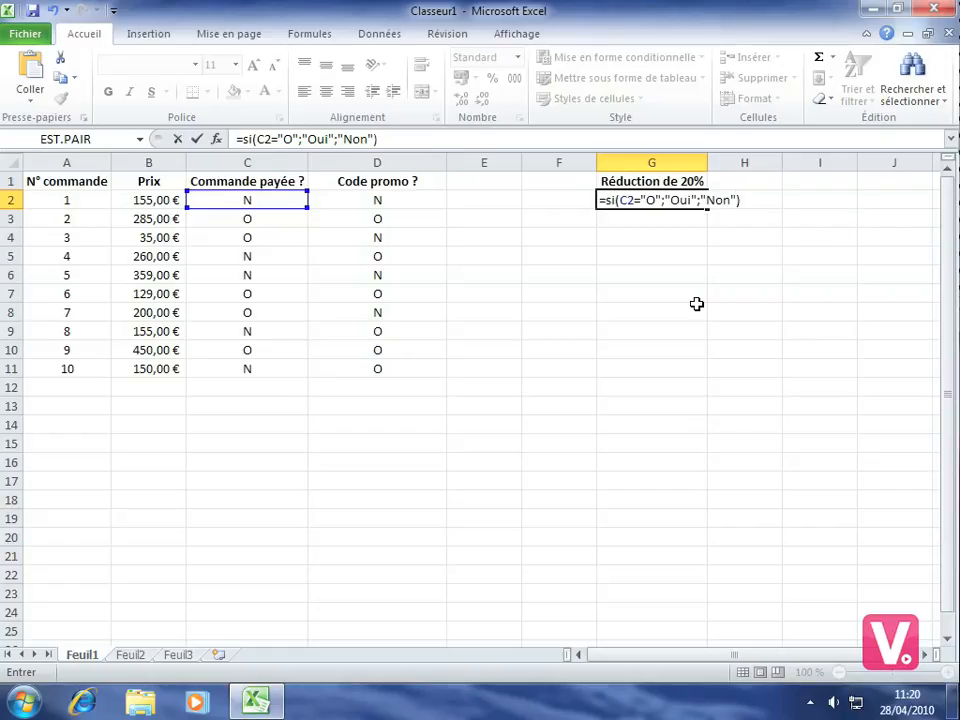
key("Return")
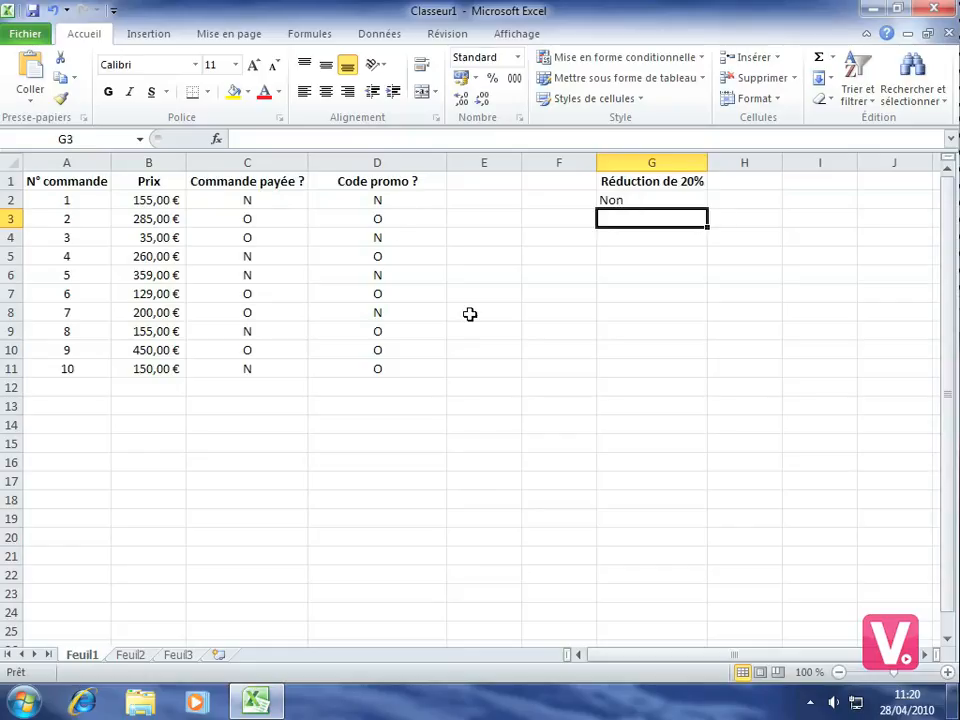
- Fill the G2 formula down through G11 and check the copied formula in G3
left_click(646, 200)
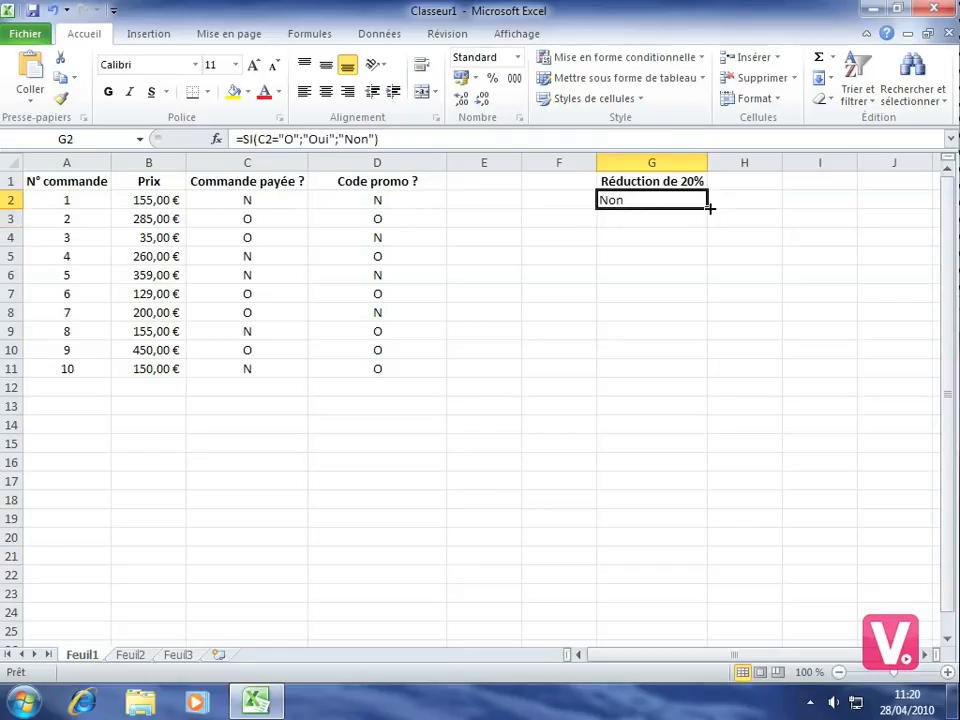
left_click_drag(708, 206, 702, 373)
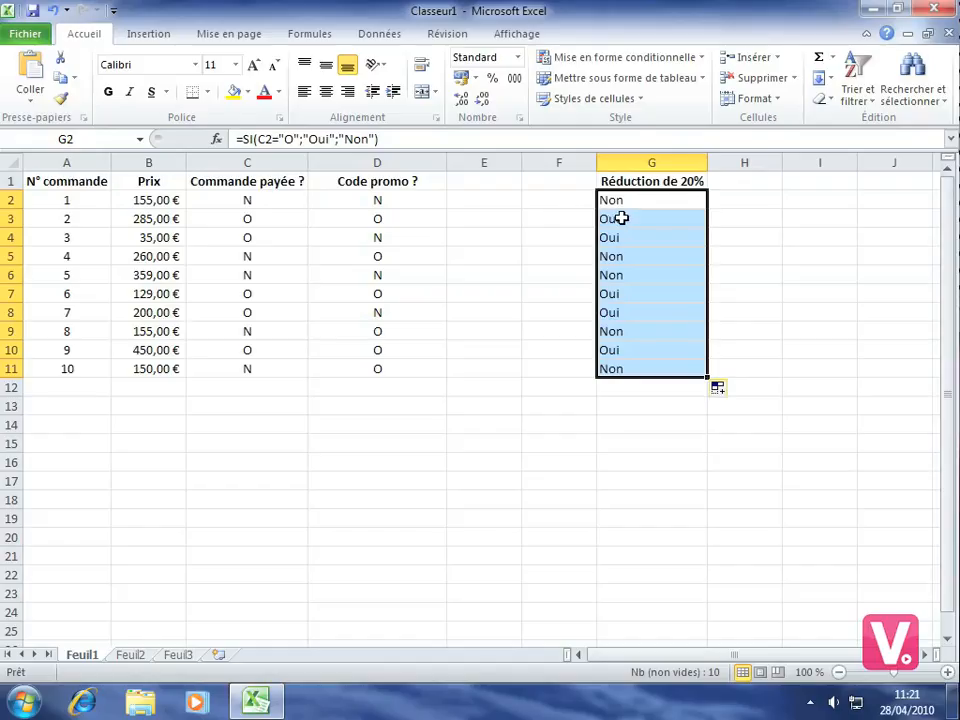
left_click(621, 218)
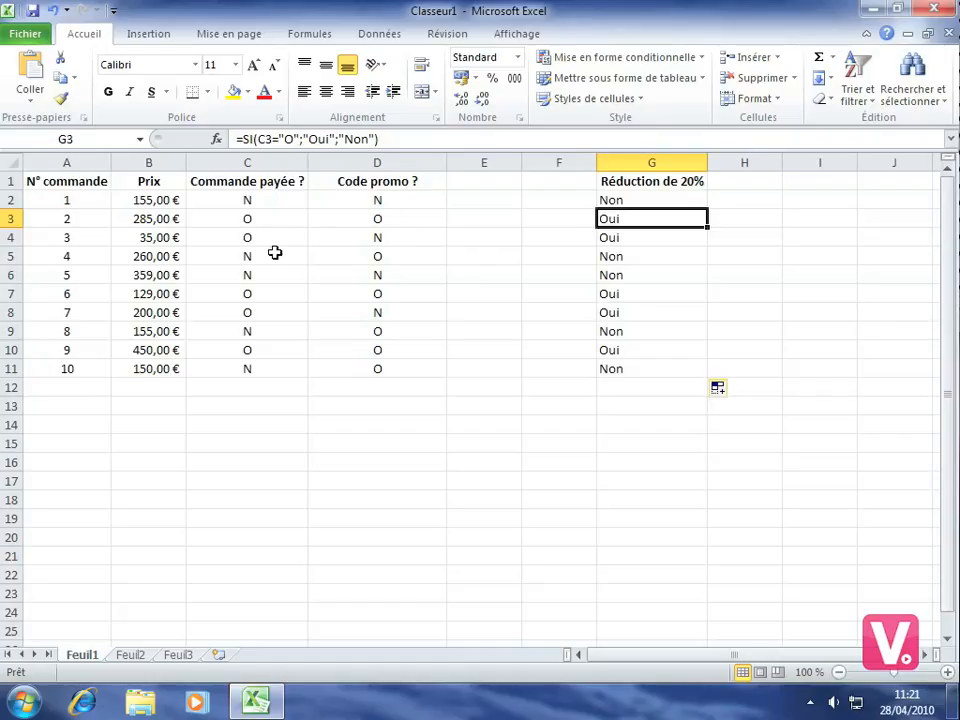
- Add the condition *ET(D2="O") after C2="O" in the logical test of the G2 formula
left_click(627, 200)
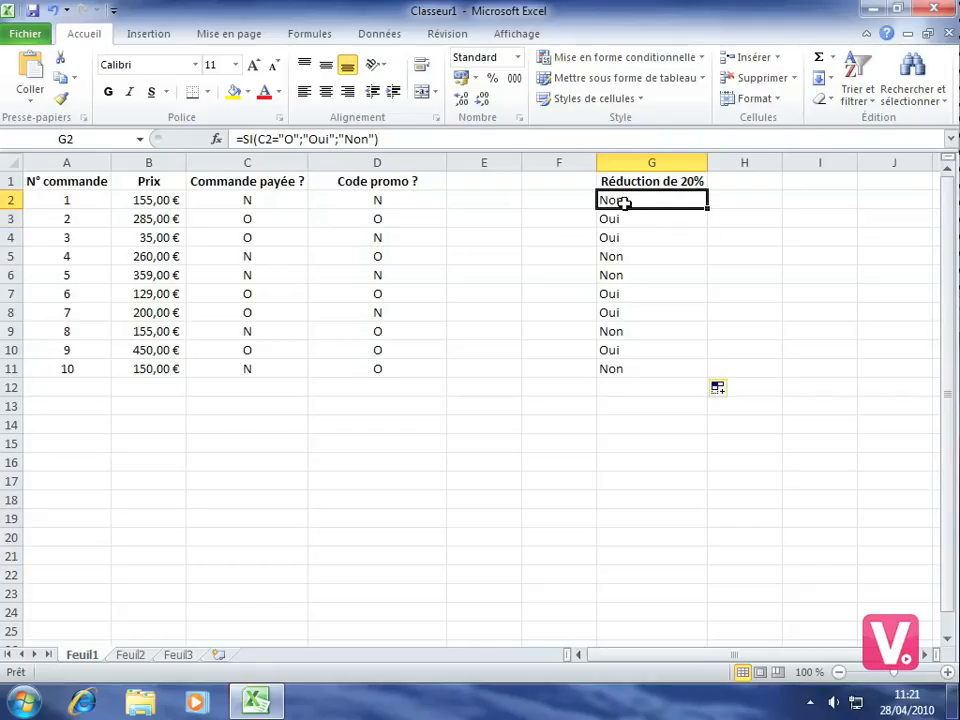
left_click(298, 139)
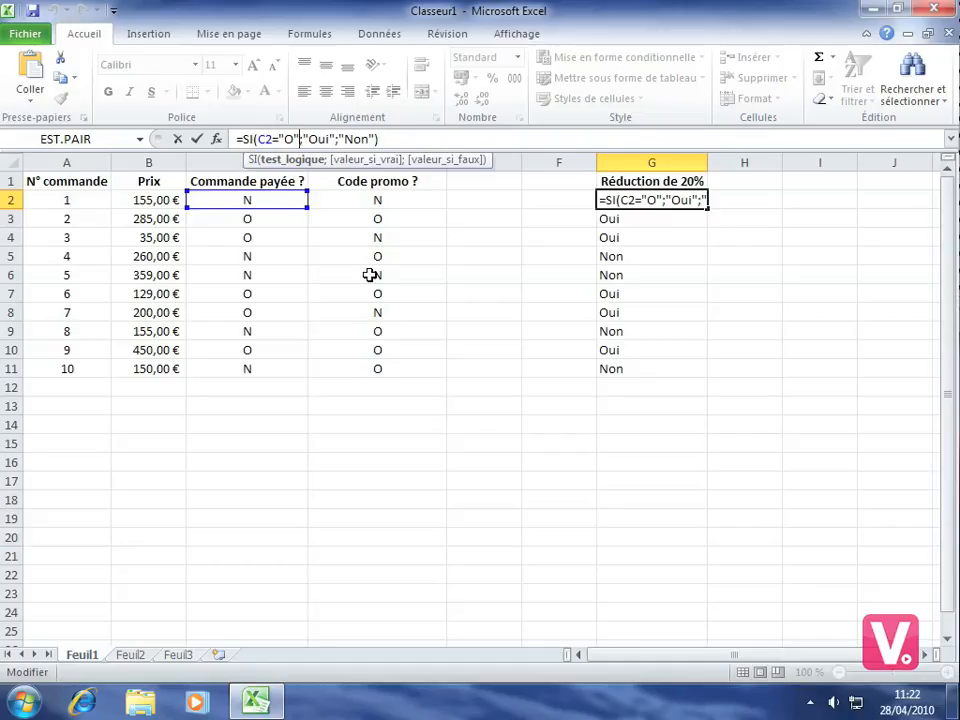
type("*")
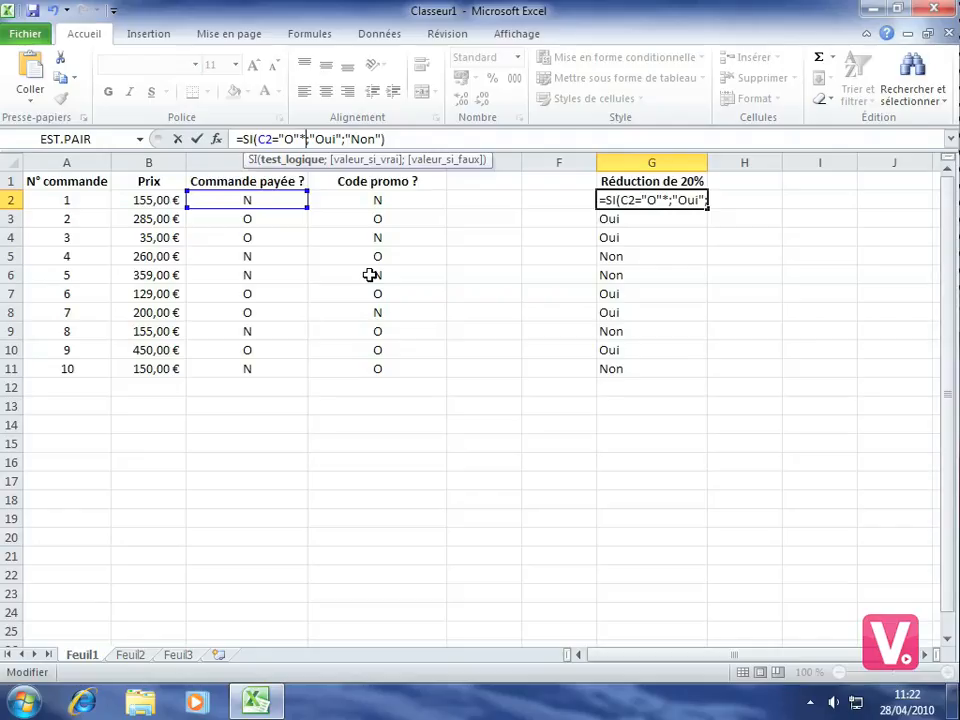
type("ET")
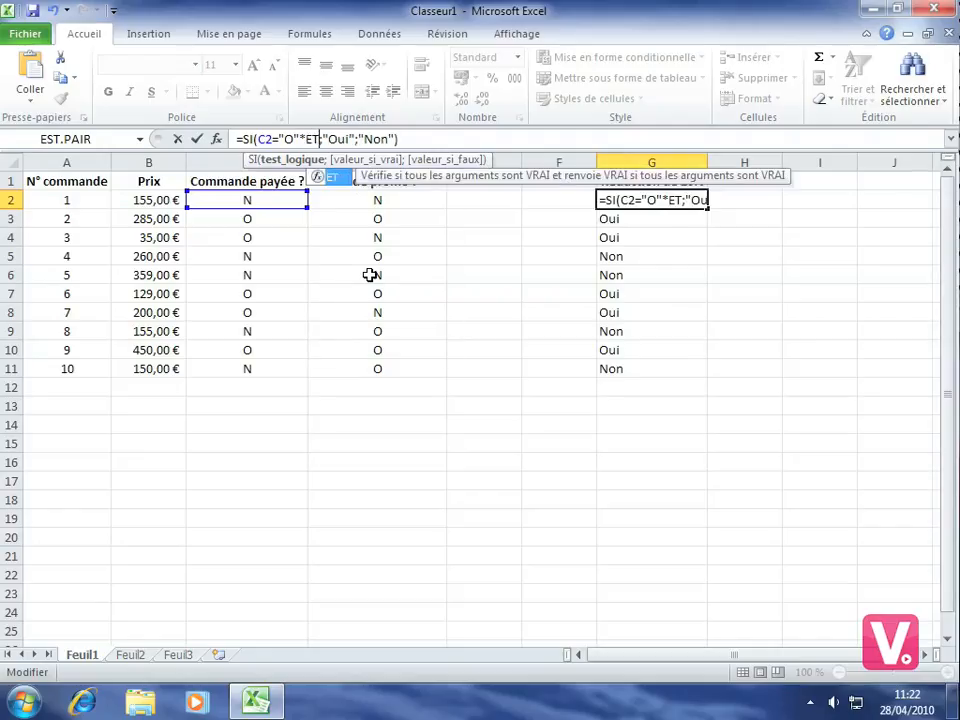
type("(")
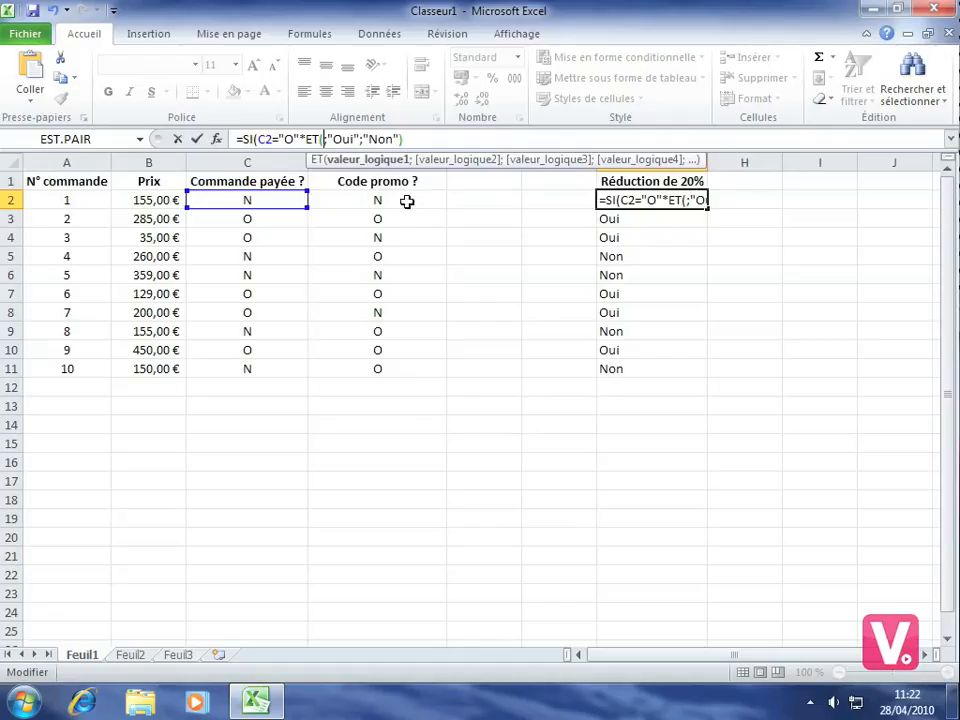
left_click(355, 198)
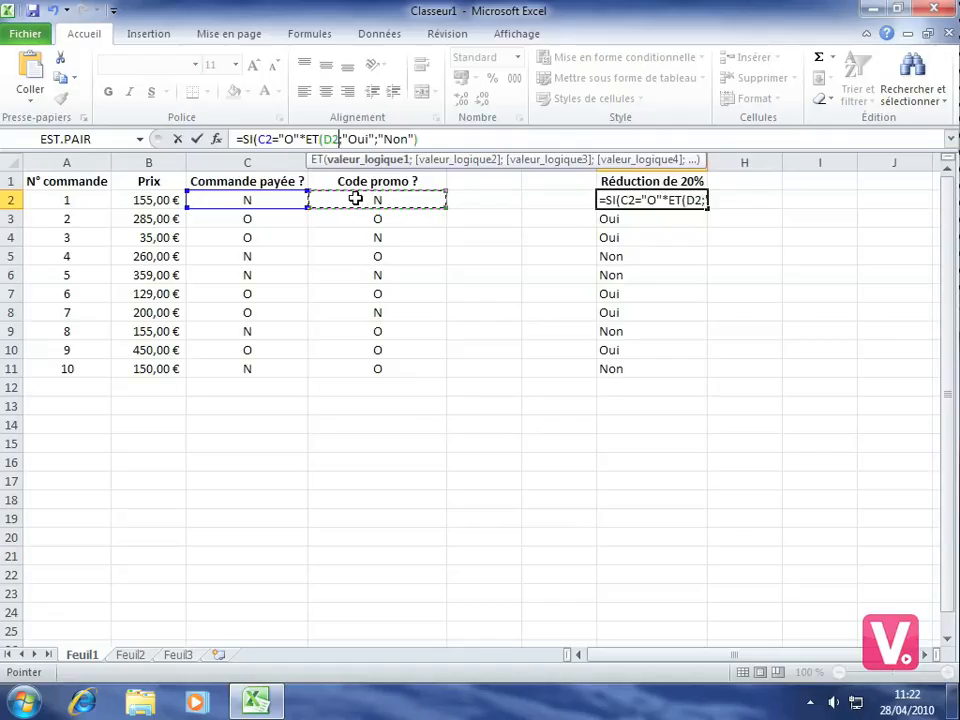
type("=")
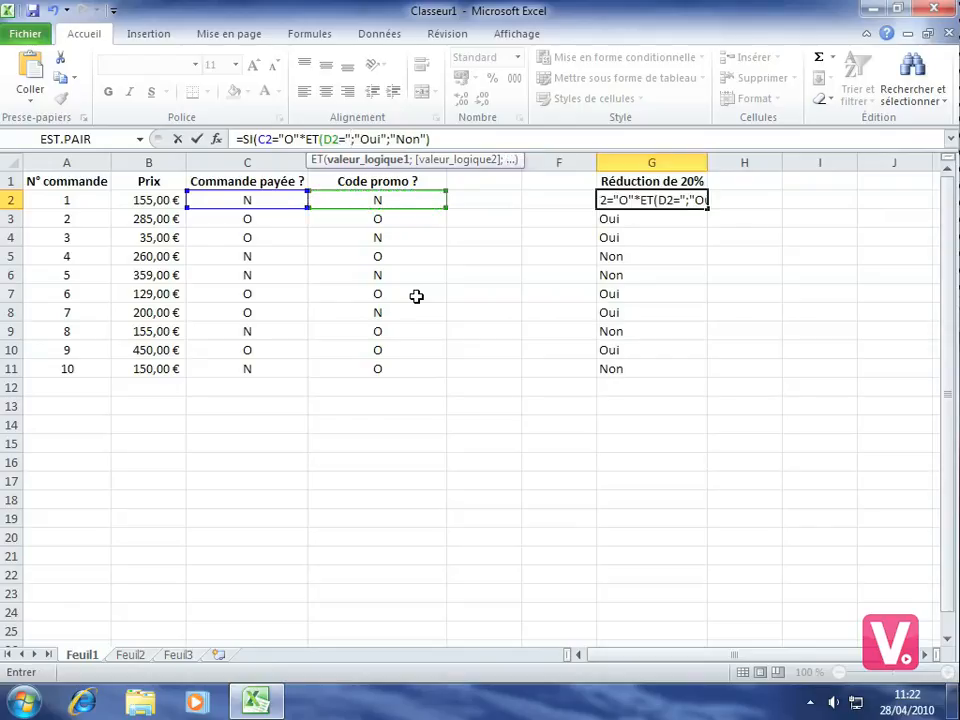
type("O")
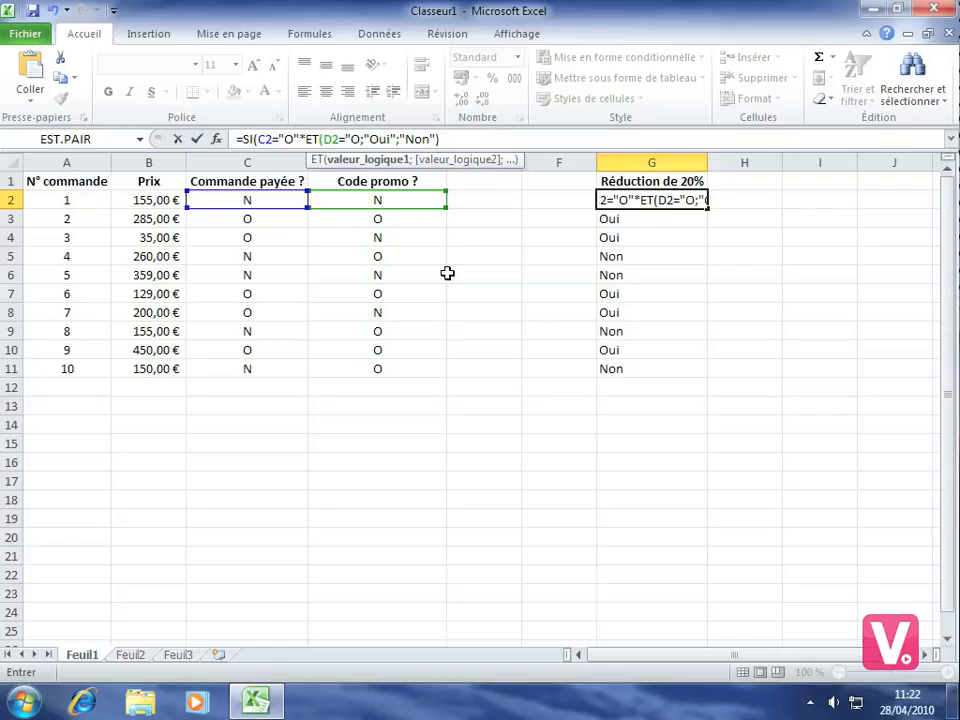
type("\"")
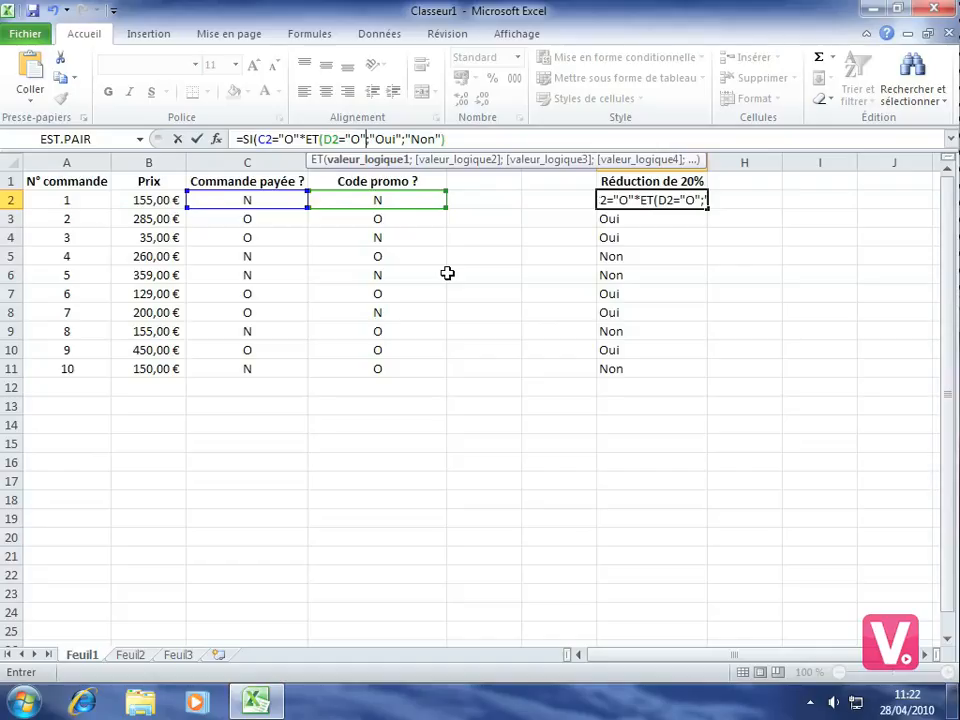
type(")")
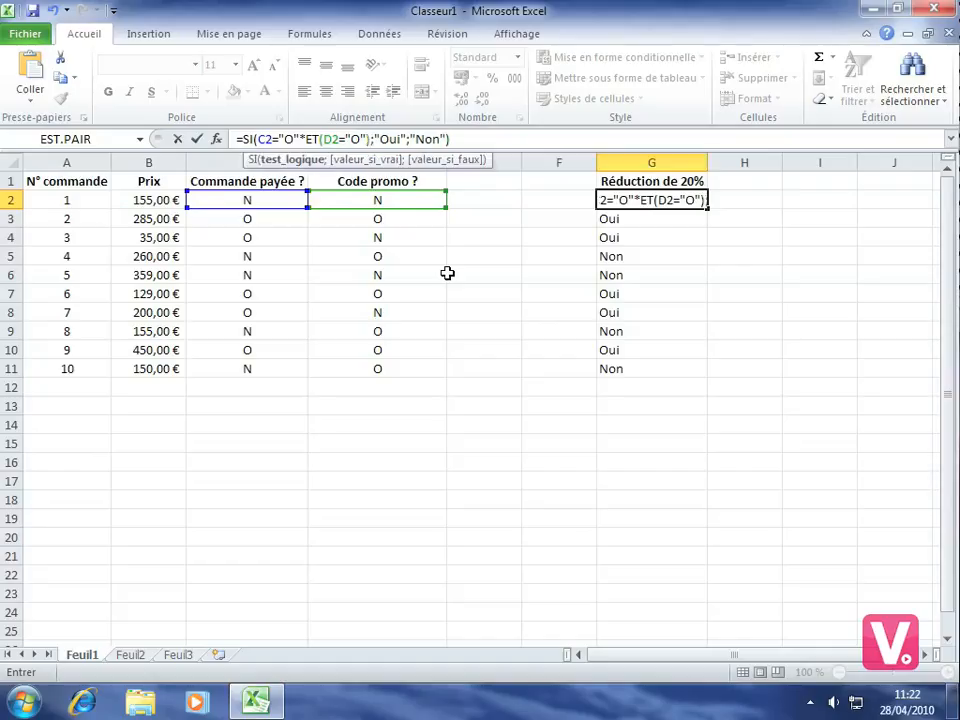
- Enclose the C2="O" condition in parentheses and validate G2 as =SI((C2="O")*ET(D2="O");"Oui";"Non")
left_click(345, 139)
left_click(272, 139)
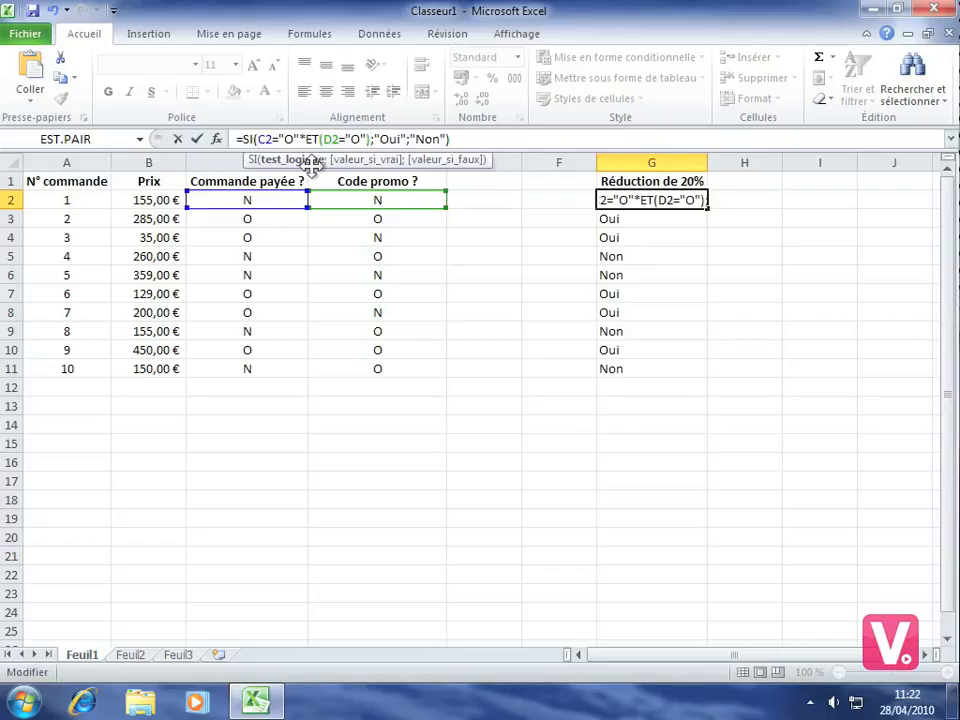
type("(")
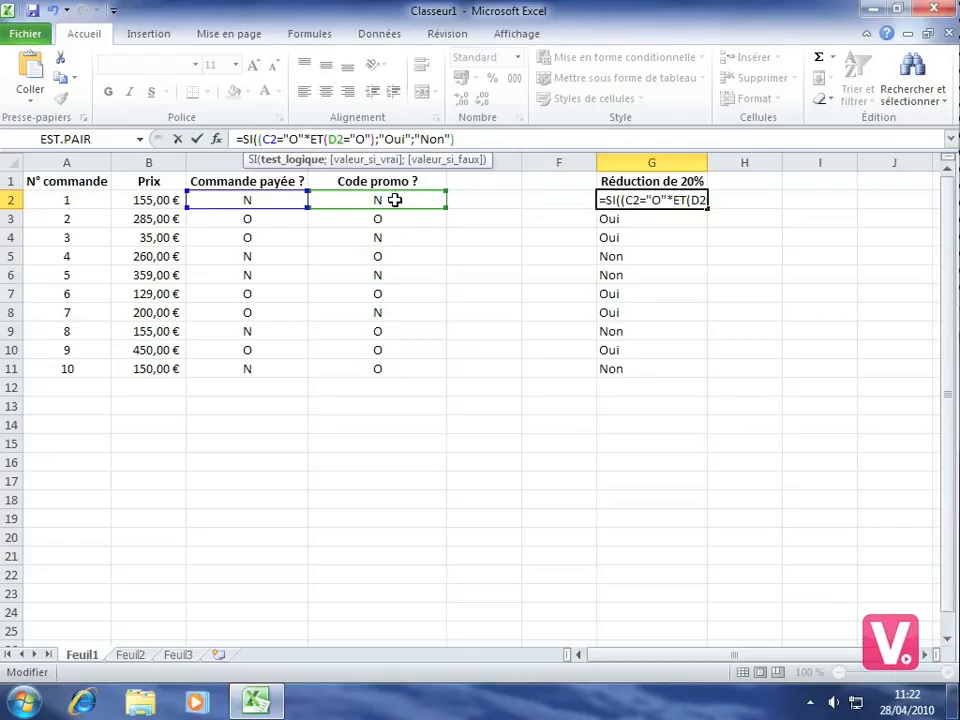
key("Right")
key("Right")
key("Right")
key("Right")
key("Right")
key("Right")
type(")")
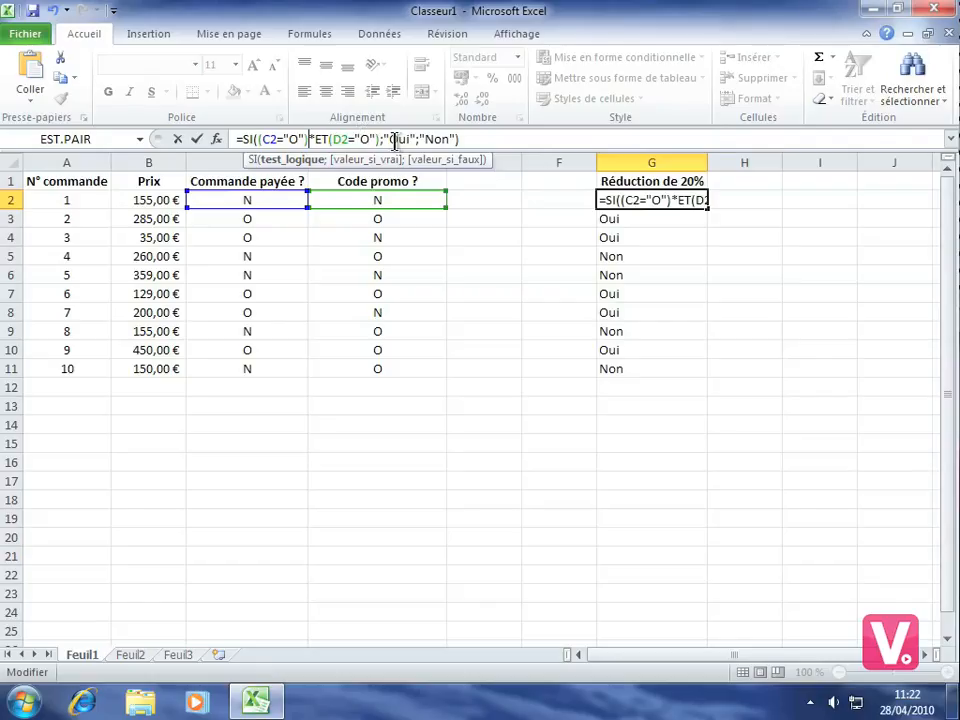
left_click(378, 139)
type(")")
key("Return")
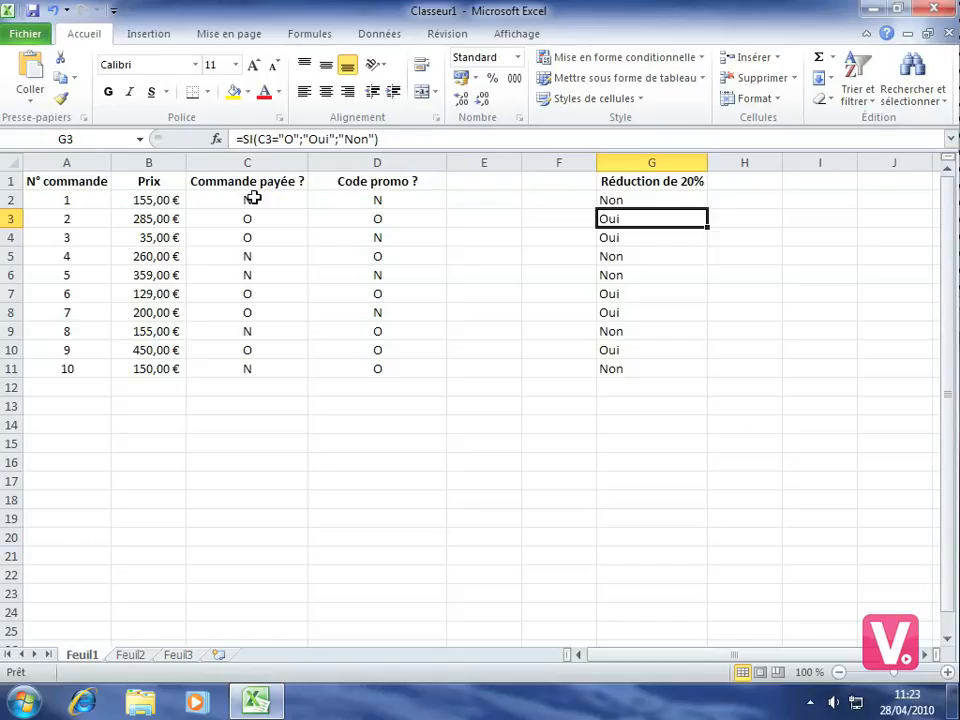
- Fill the two-condition G2 formula down through G11 and check the copies in G3 and G4
left_click(665, 202)
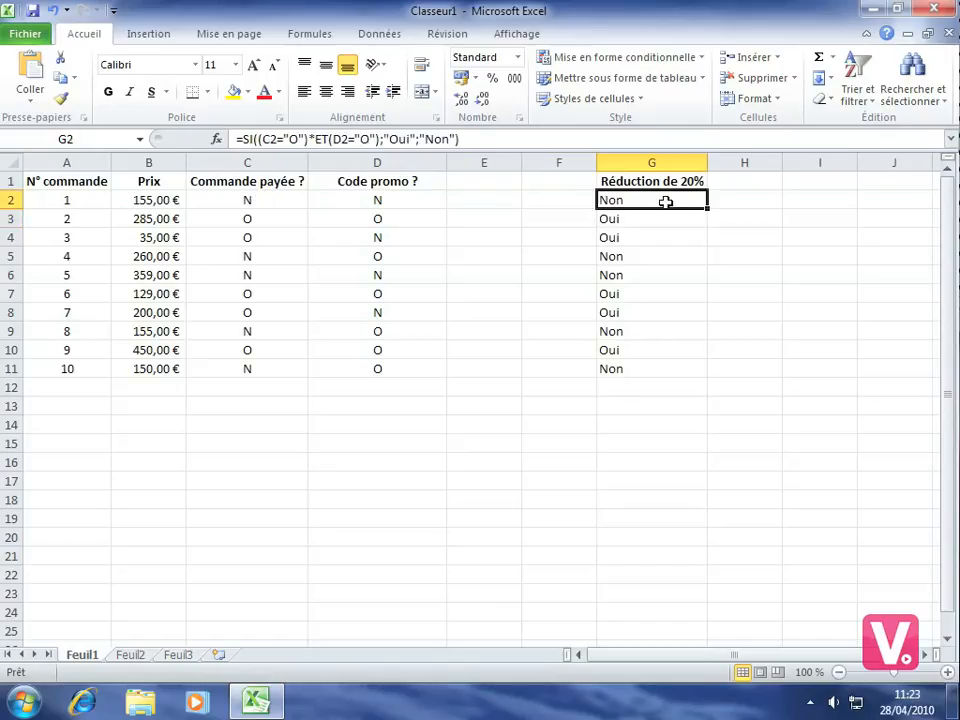
left_click_drag(709, 209, 704, 371)
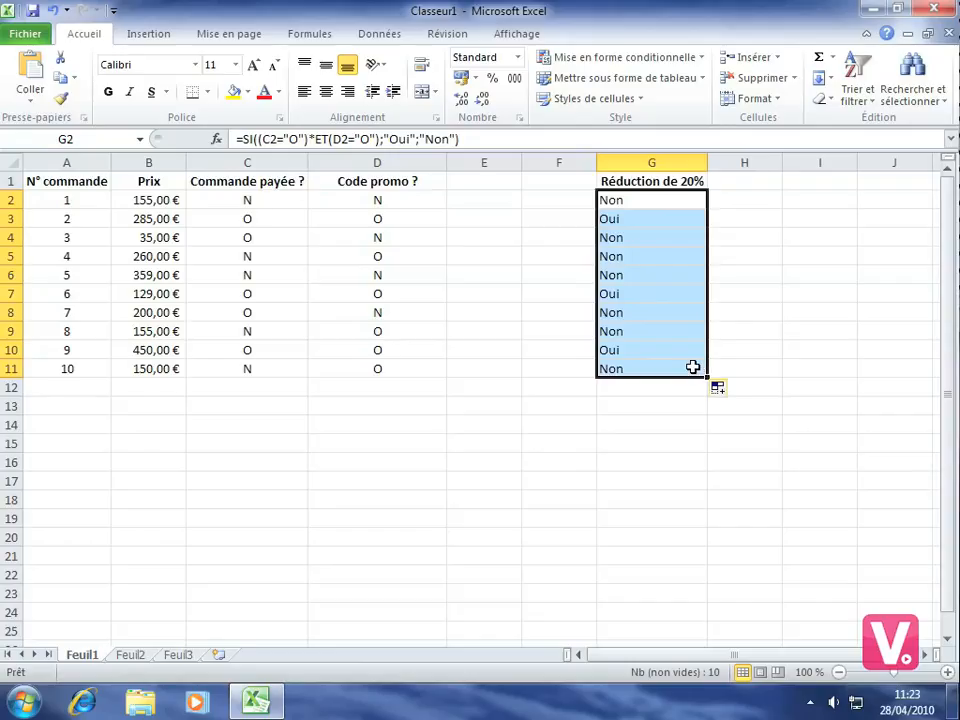
left_click(639, 218)
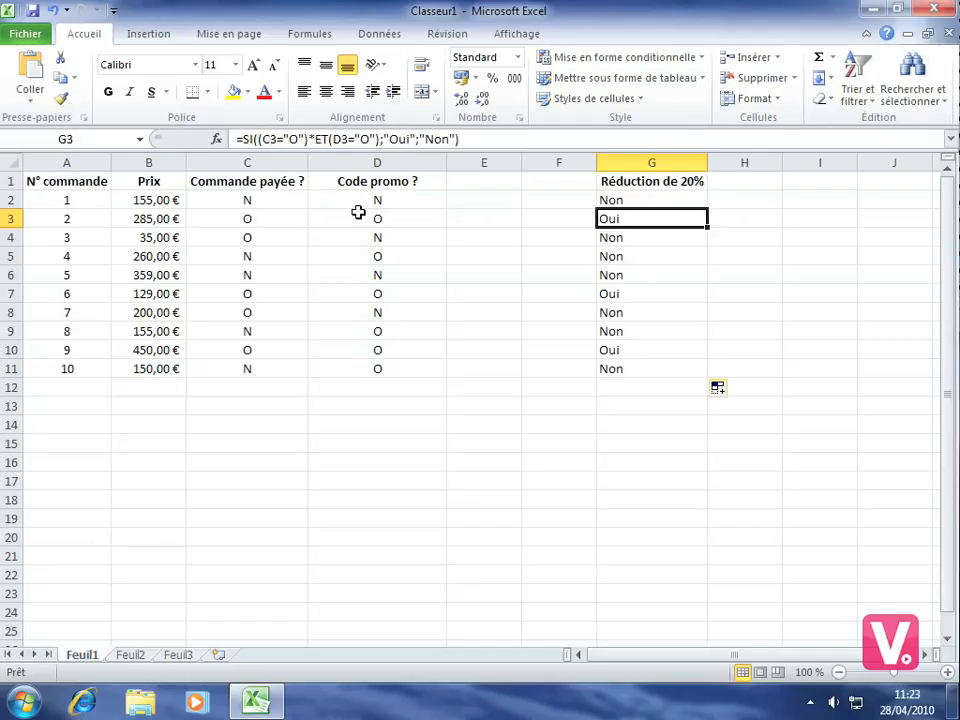
left_click(640, 239)
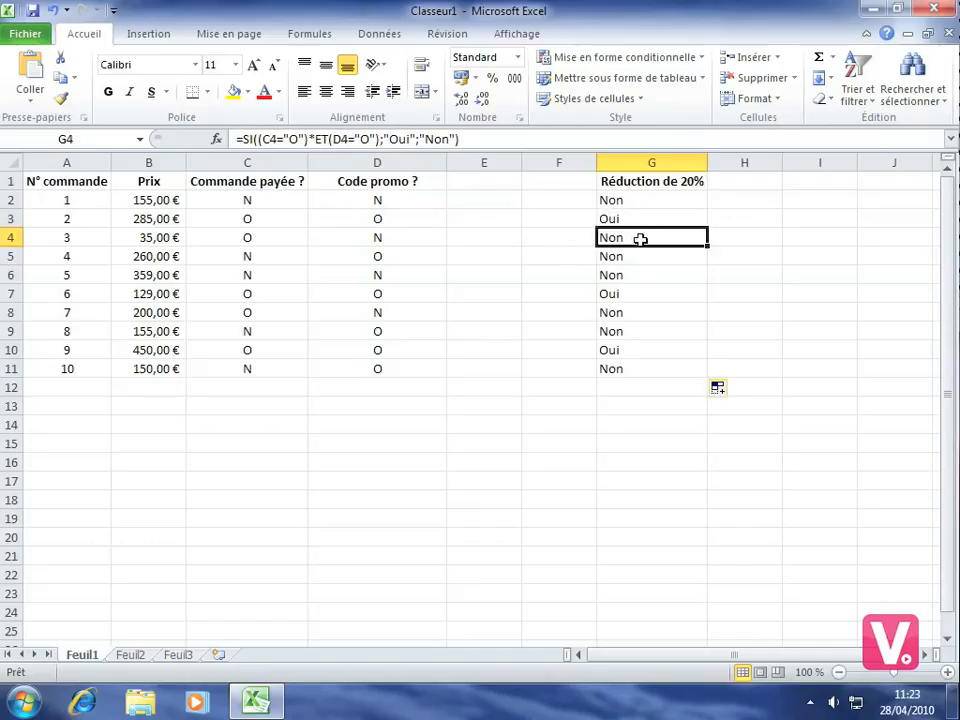